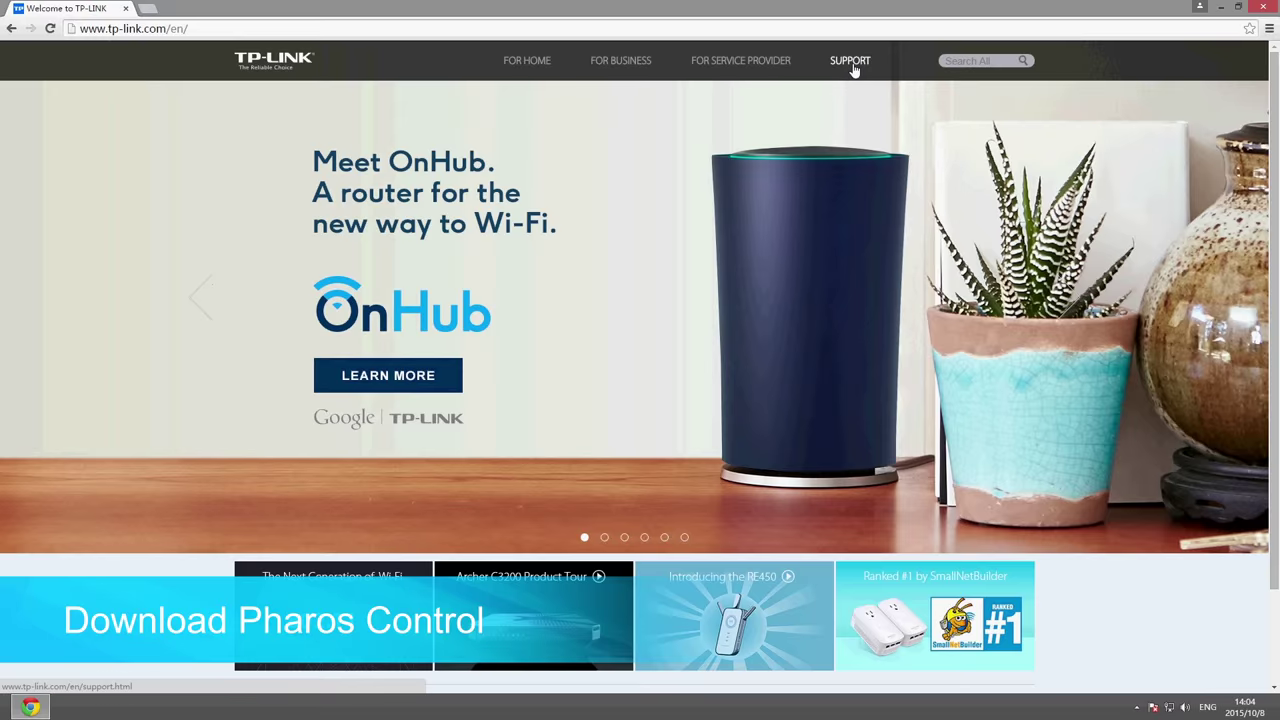
Search TP-Link Support for the WBS510 product model.
{"action": "left_click", "coordinate": [851, 63]}
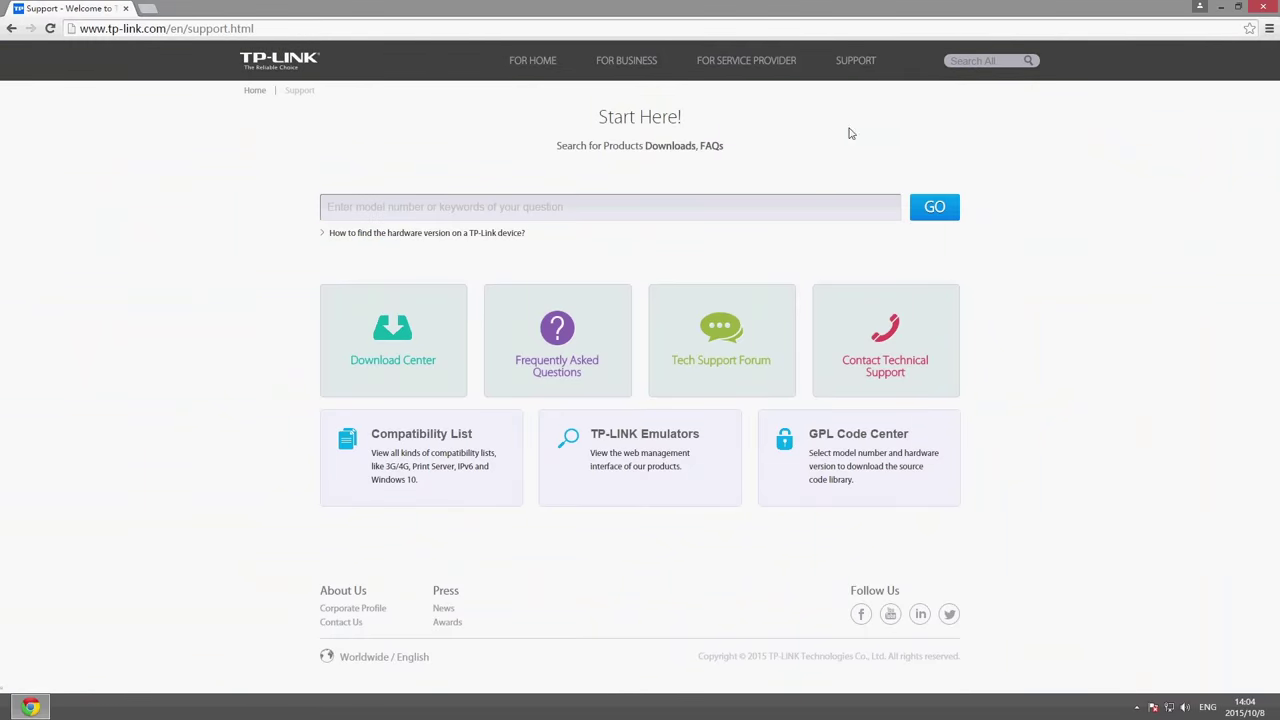
{"action": "left_click", "coordinate": [846, 210]}
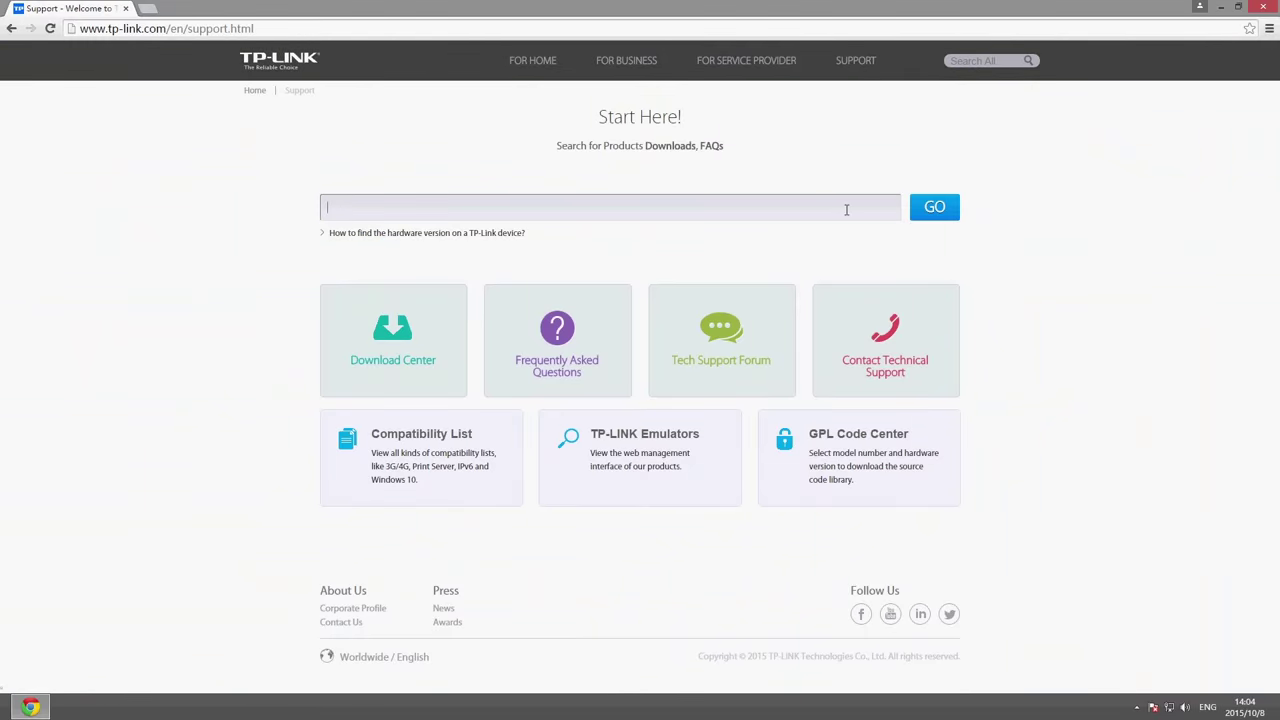
{"action": "type", "text": "WBS510"}
{"action": "key", "text": "Return"}
Download the PharosControl_v1.1.1 utility from the WBS510 V1 download page.
{"action": "left_click", "coordinate": [800, 322]}
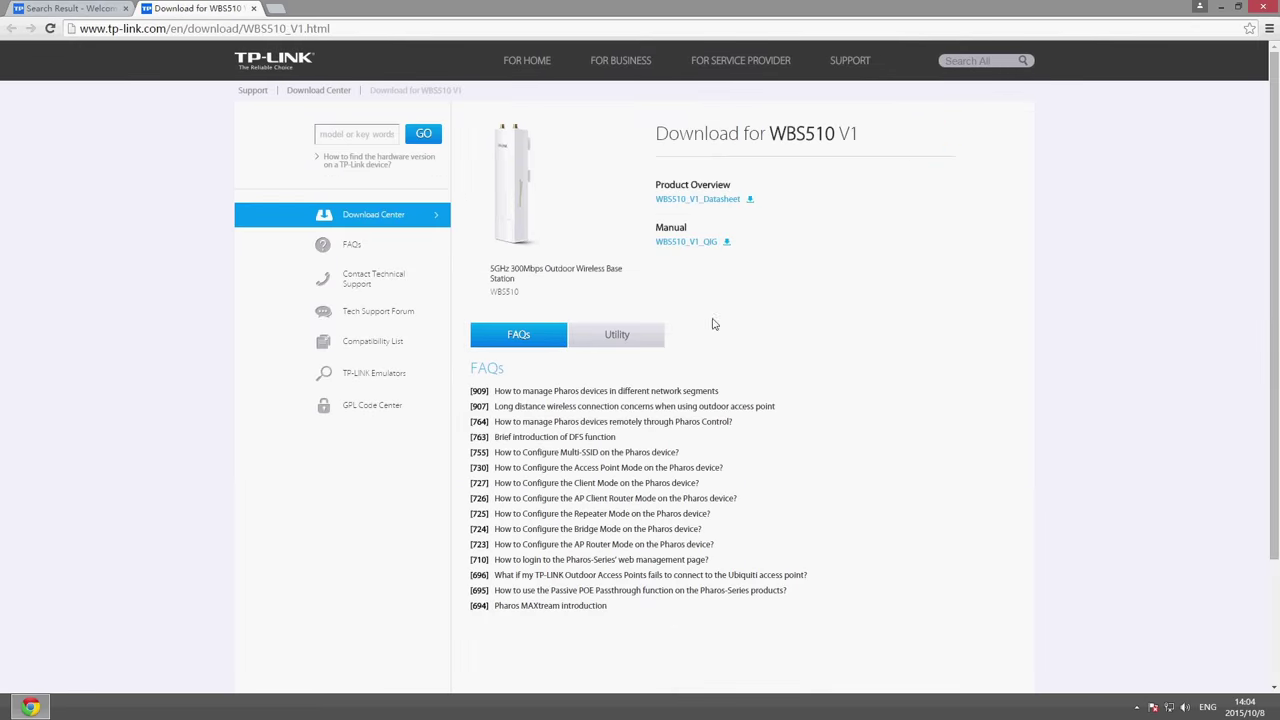
{"action": "left_click", "coordinate": [646, 337]}
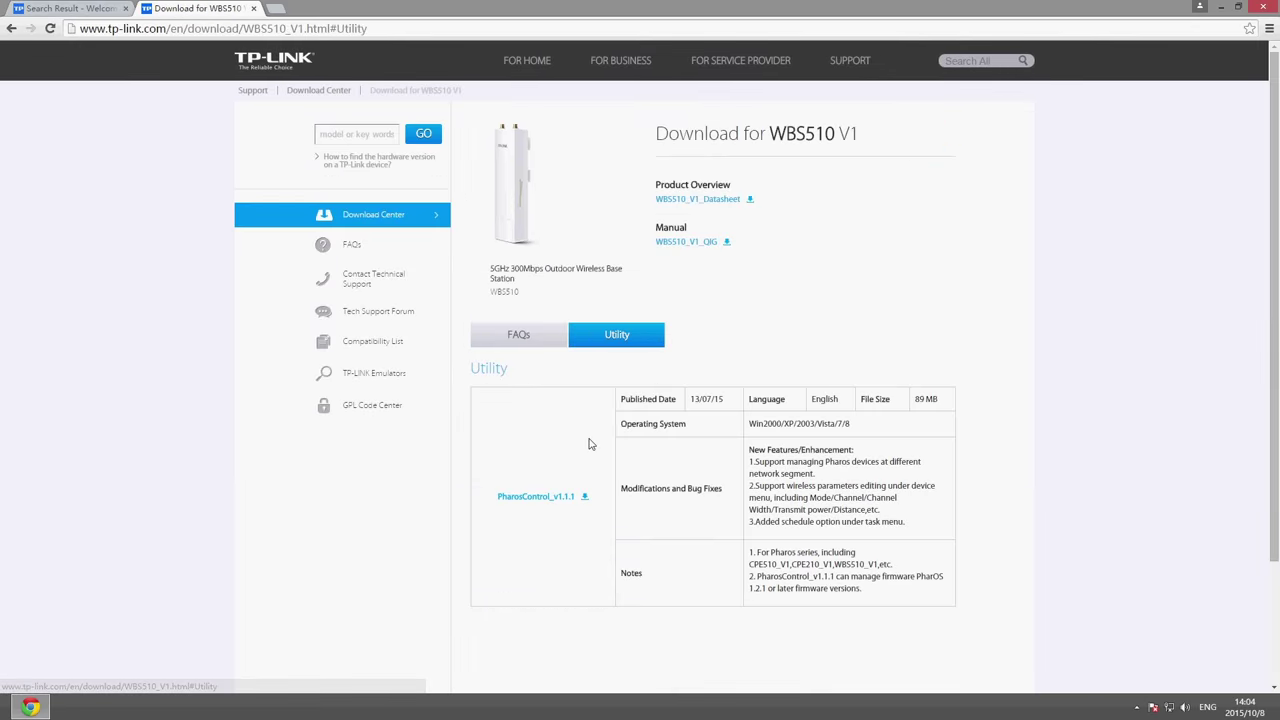
{"action": "left_click", "coordinate": [565, 498]}
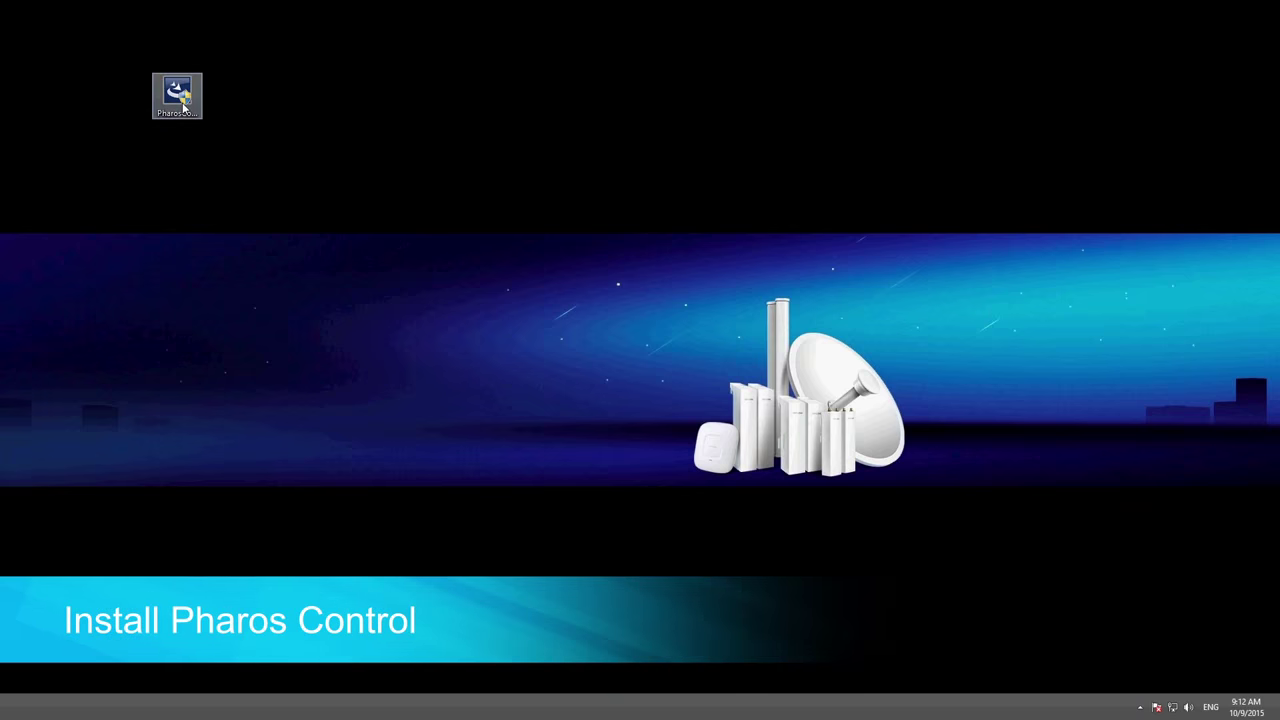
Launch the PharosControl installer, dismiss the antivirus warning, and pass the Welcome page.
{"action": "double_click", "coordinate": [183, 106]}
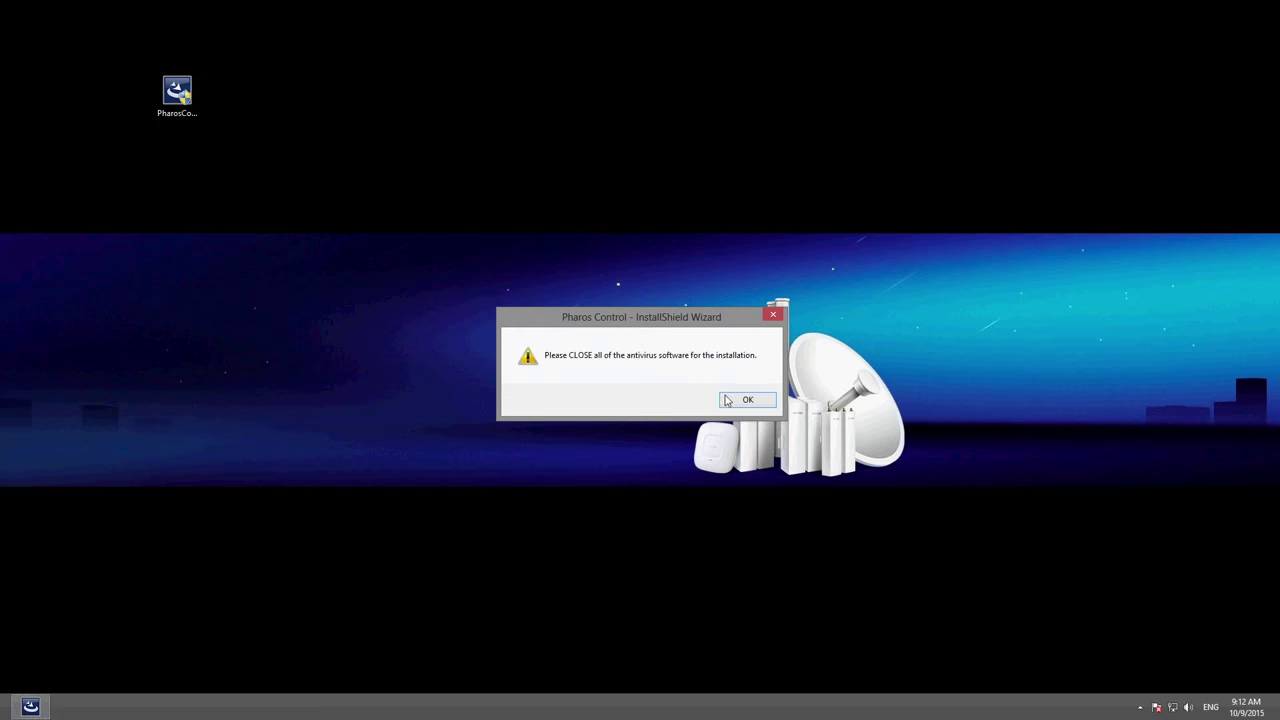
{"action": "left_click", "coordinate": [739, 403]}
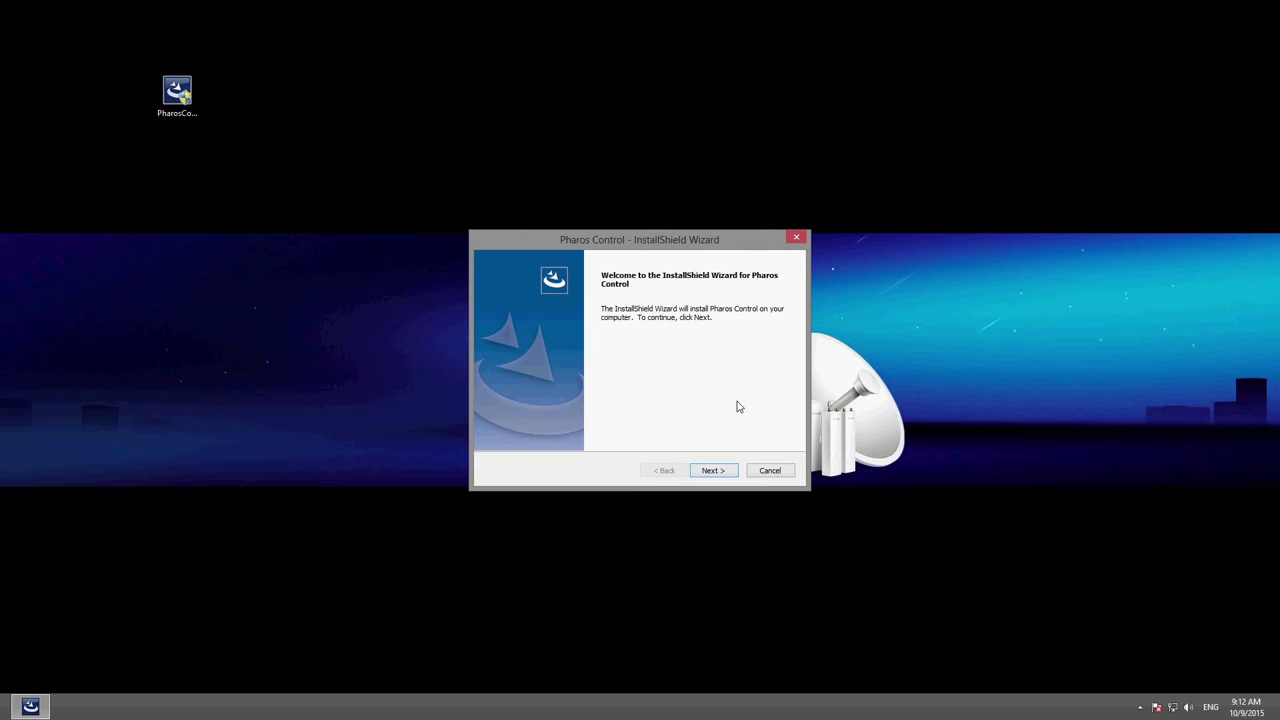
{"action": "left_click", "coordinate": [728, 475]}
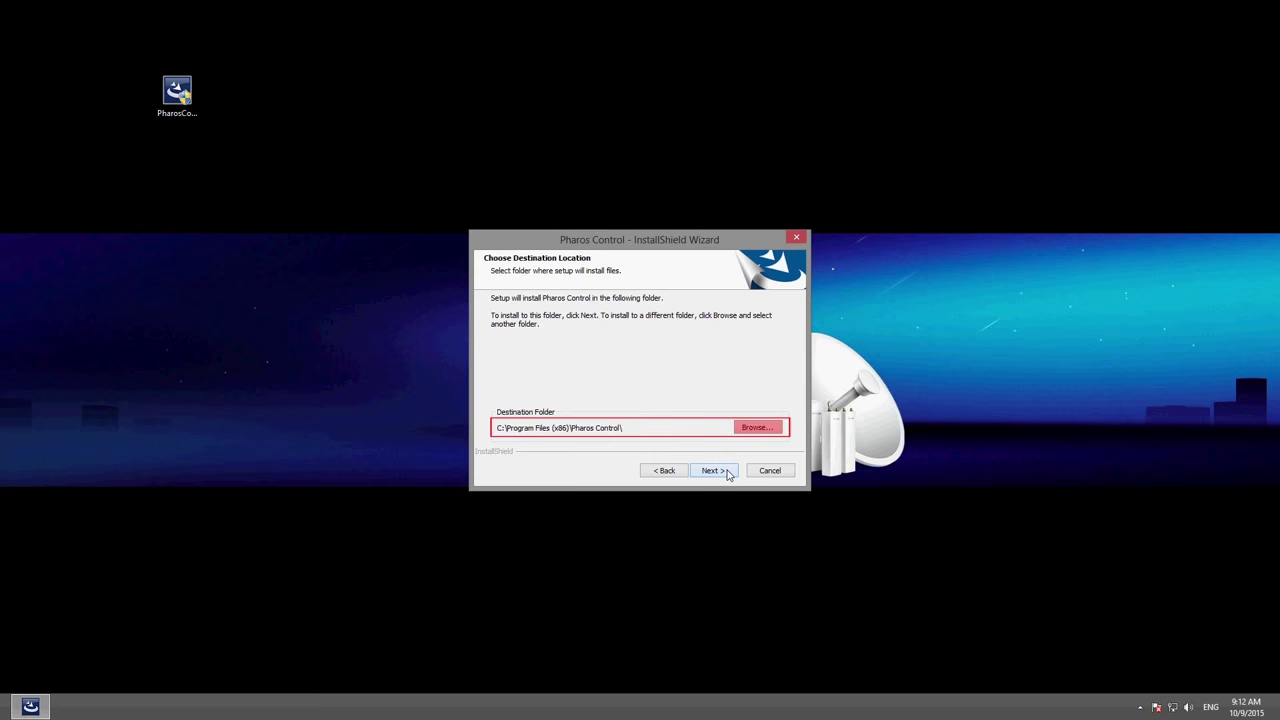
Keep the C:\Program Files (x86)\Pharos Control\ folder and both Client and Server features.
{"action": "left_click", "coordinate": [728, 475]}
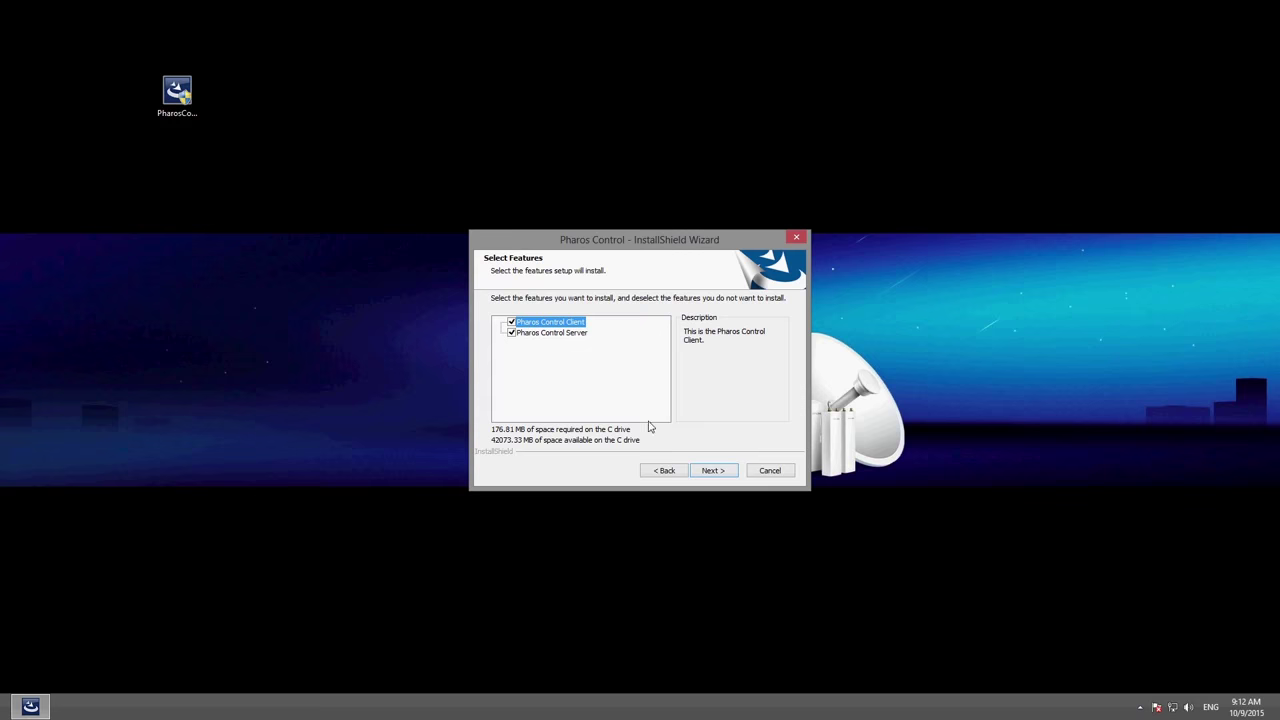
{"action": "left_click", "coordinate": [716, 472]}
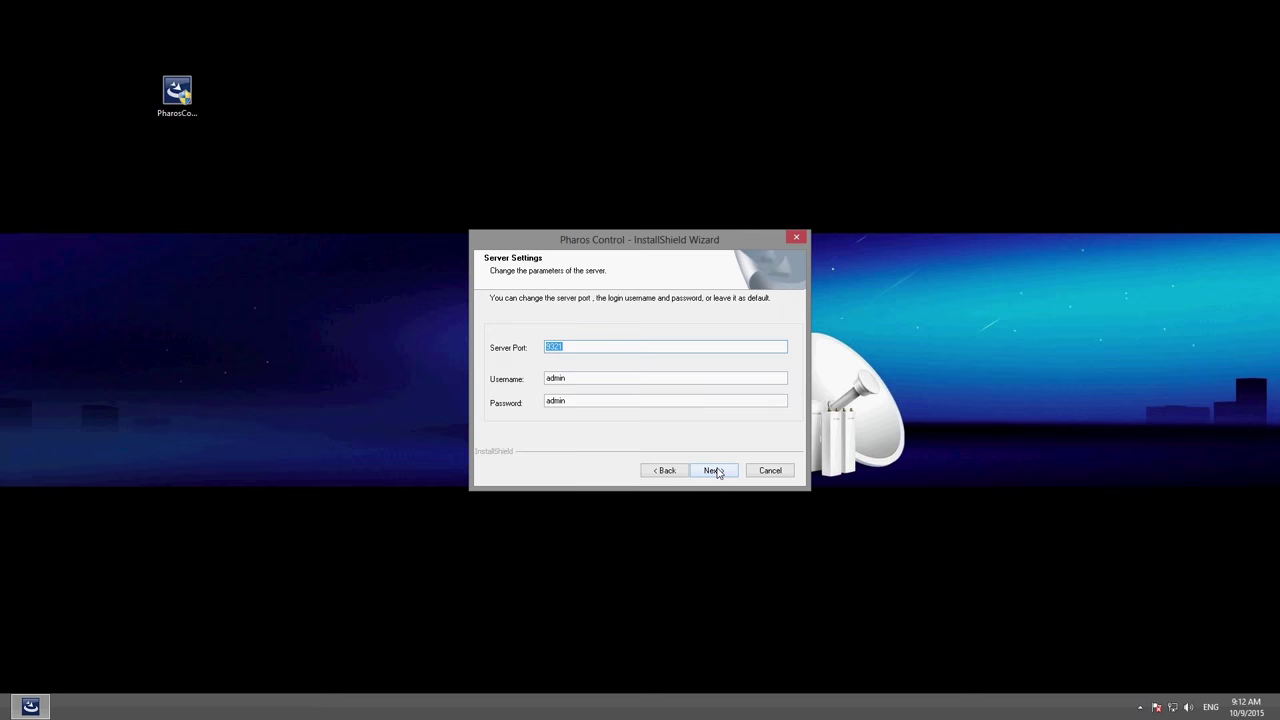
Accept the default server settings, copy the files, and finish the installation.
{"action": "left_click", "coordinate": [715, 471]}
{"action": "left_click", "coordinate": [716, 471]}
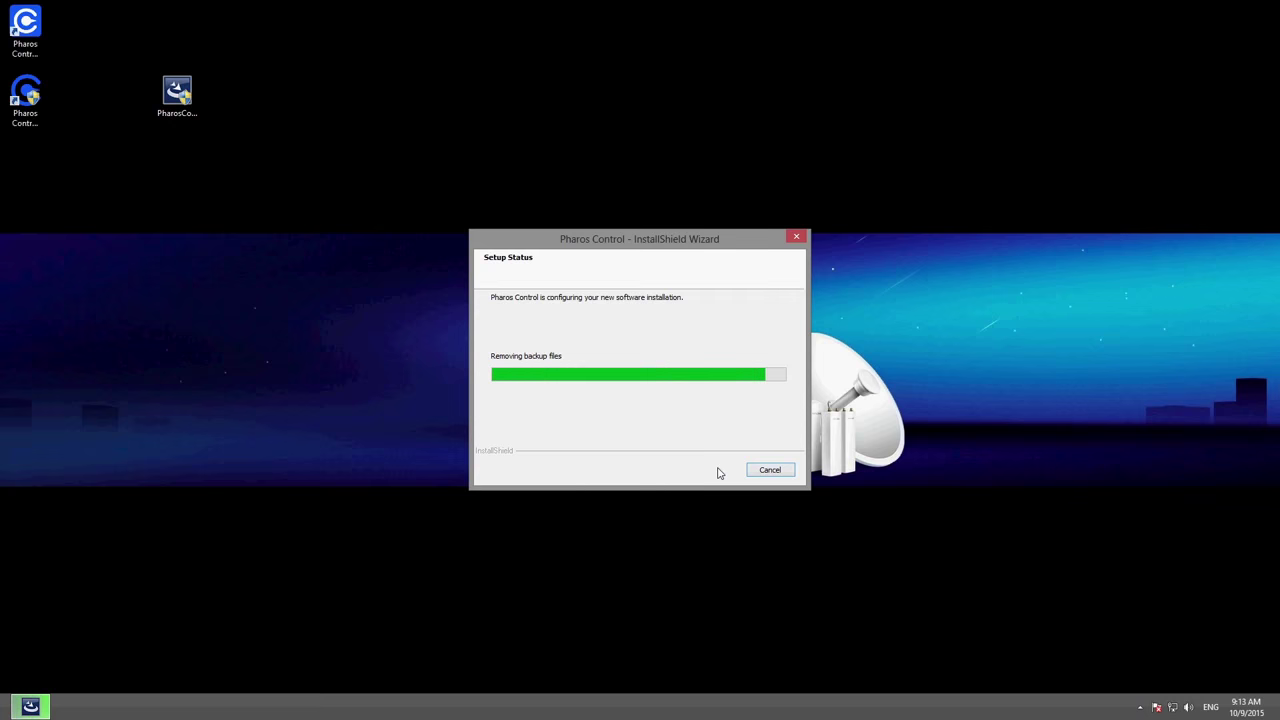
{"action": "left_click", "coordinate": [712, 471]}
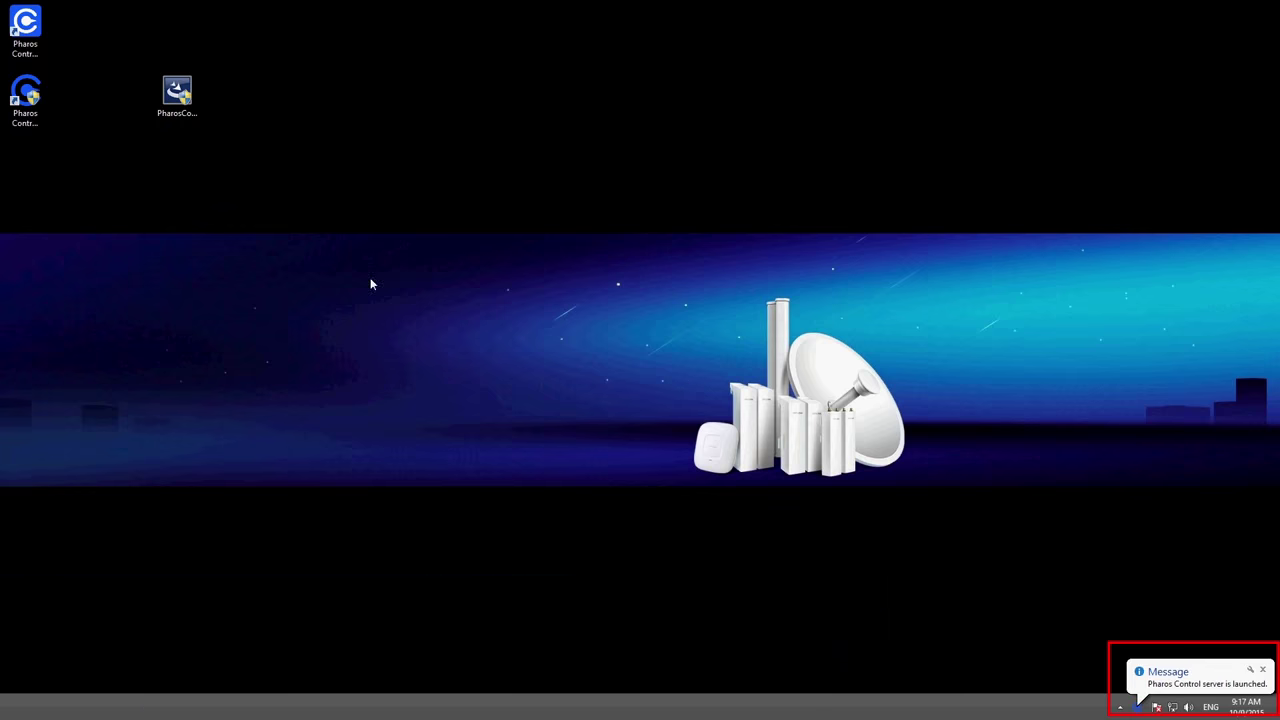
Start the Pharos Control client and log in to server 192.168.0.111 with the administrator credentials.
{"action": "double_click", "coordinate": [25, 28]}
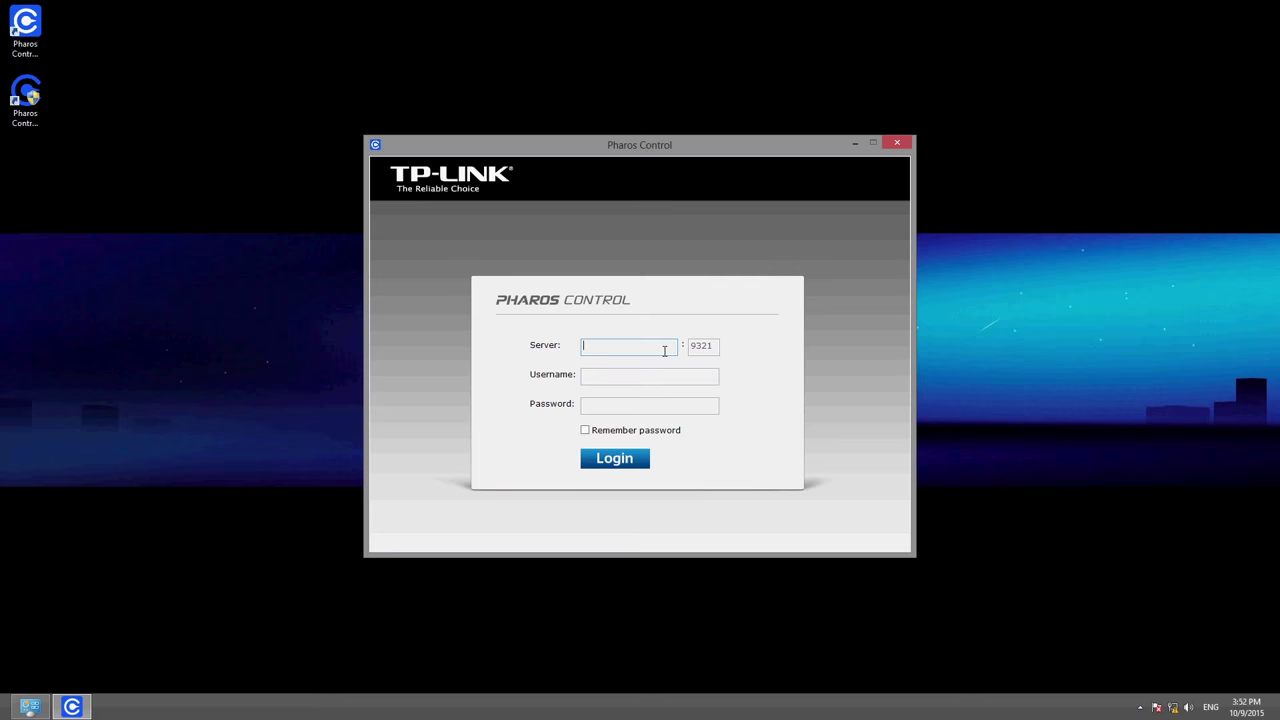
{"action": "type", "text": "192.168.0.111"}
{"action": "left_click", "coordinate": [670, 377]}
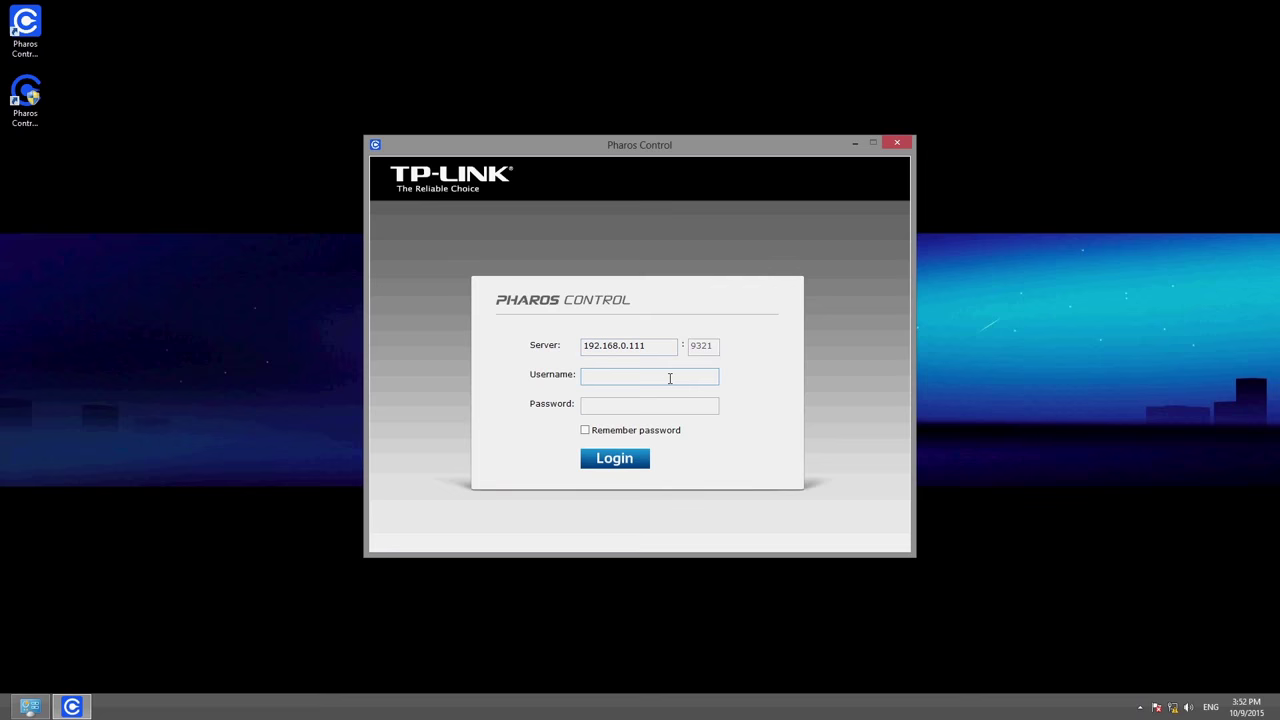
{"action": "type", "text": "admin"}
{"action": "key", "text": "Tab"}
{"action": "type", "text": "admin"}
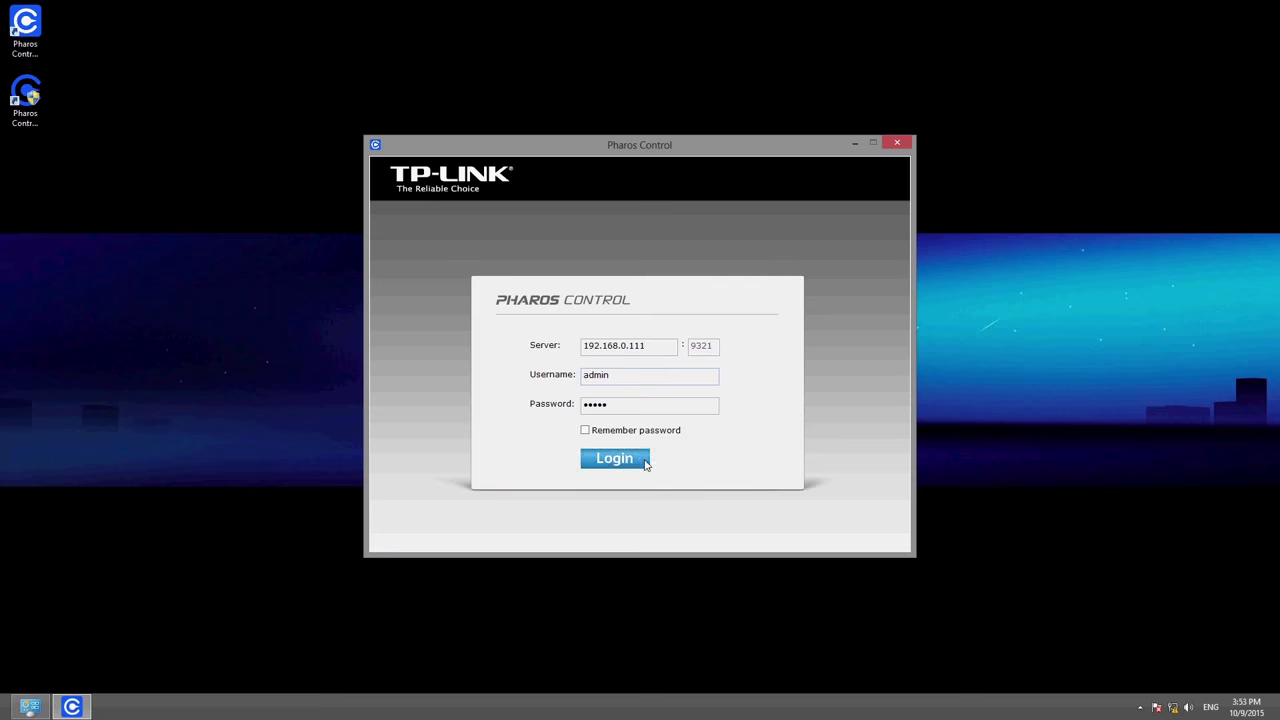
{"action": "left_click", "coordinate": [646, 464]}
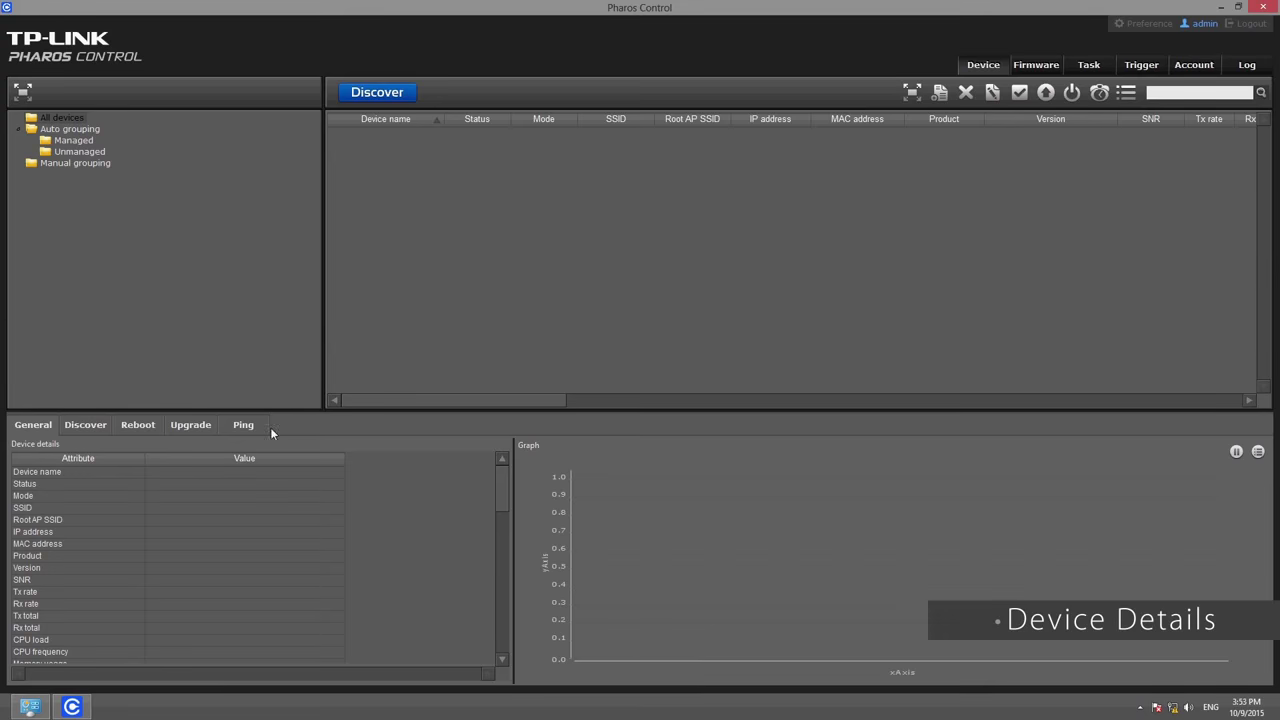
{"action": "left_click", "coordinate": [73, 426]}
{"action": "left_click", "coordinate": [139, 428]}
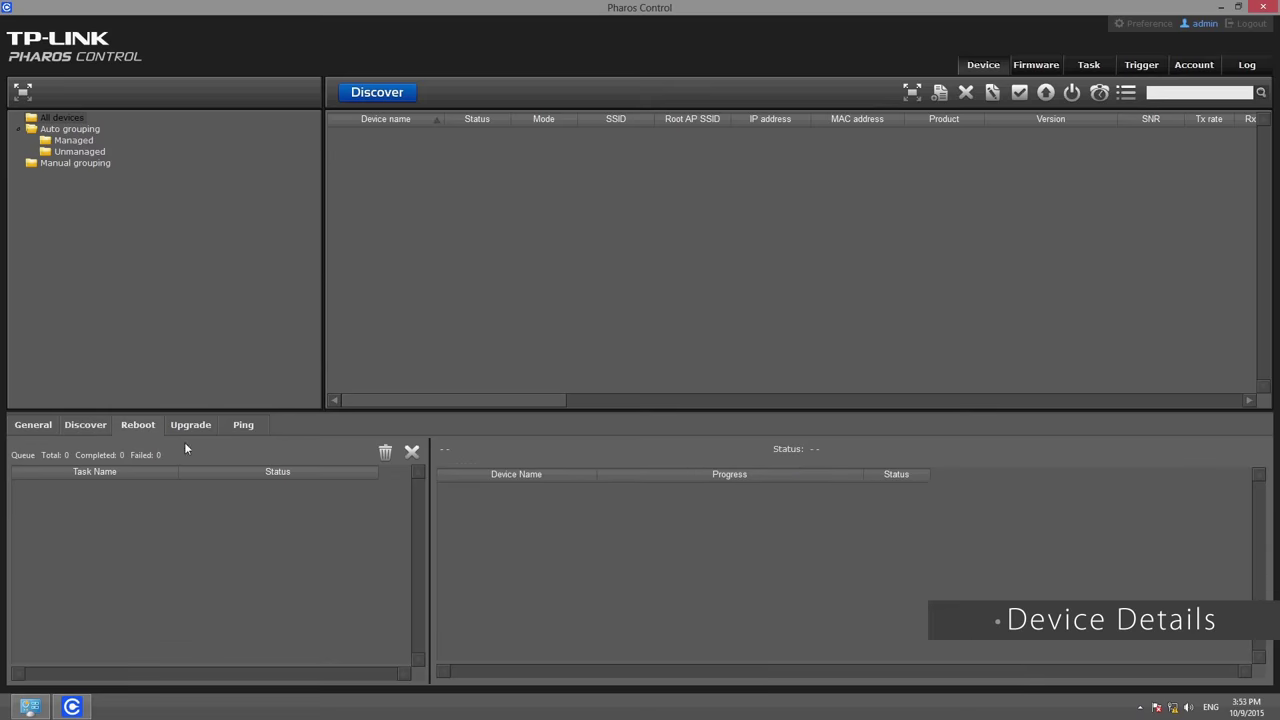
{"action": "left_click", "coordinate": [251, 428]}
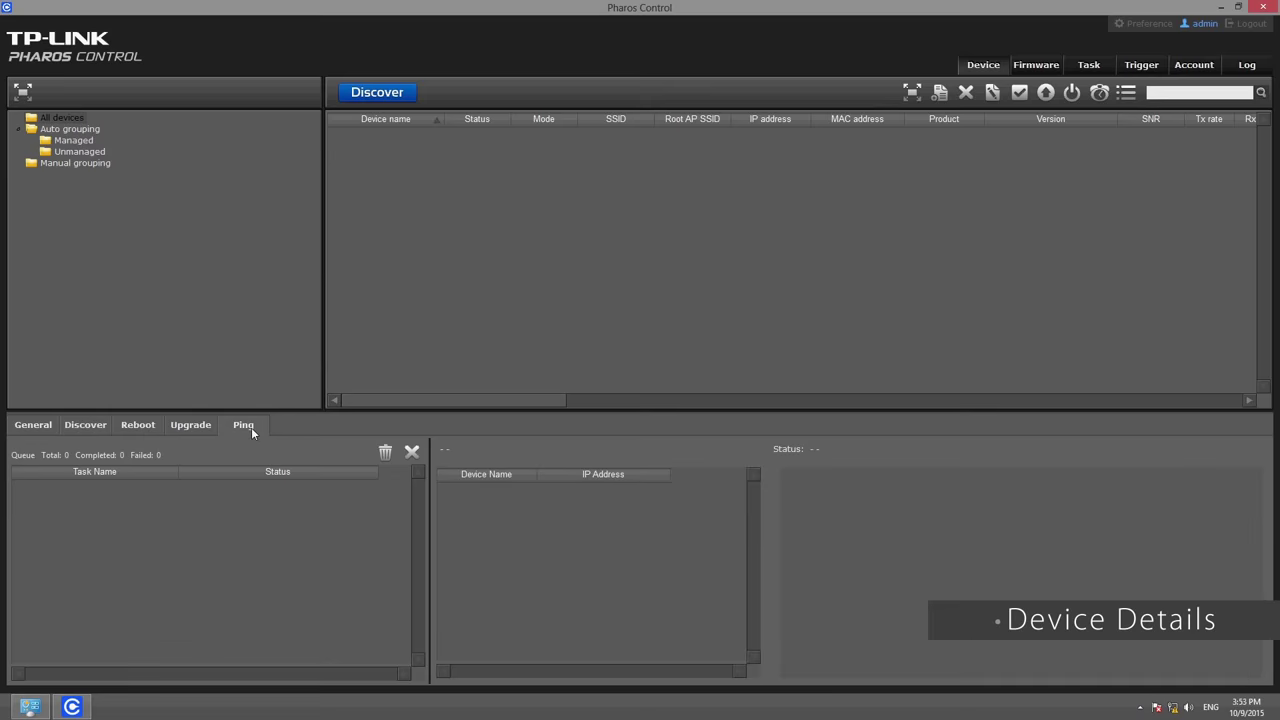
{"action": "left_click", "coordinate": [46, 425]}
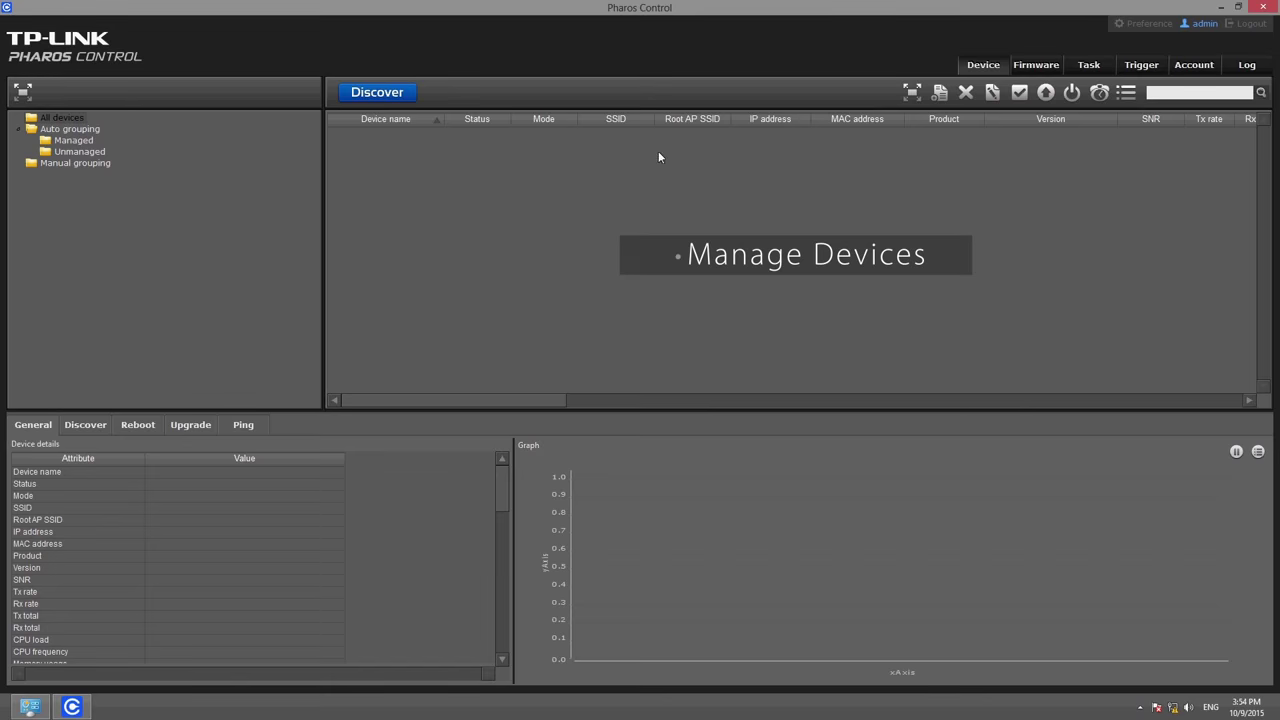
Step through the Firmware, Task, Trigger, Account and Log tabs.
{"action": "left_click", "coordinate": [1037, 67]}
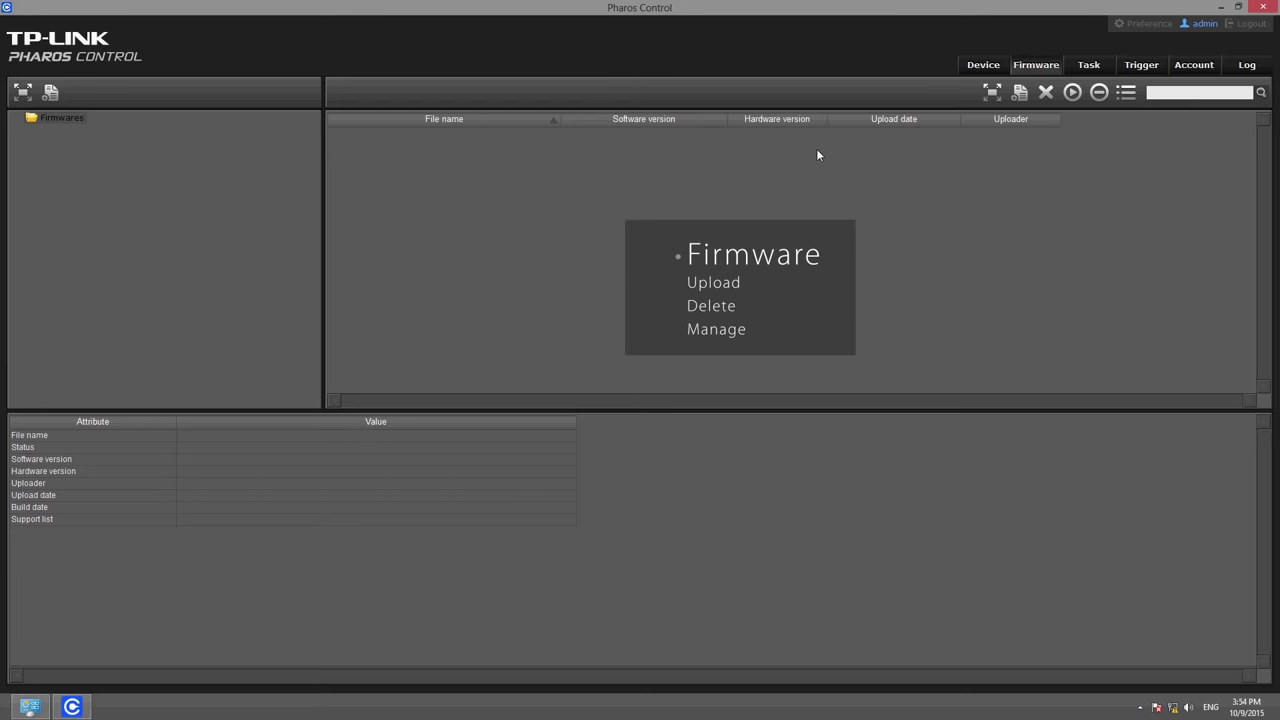
{"action": "left_click", "coordinate": [1082, 68]}
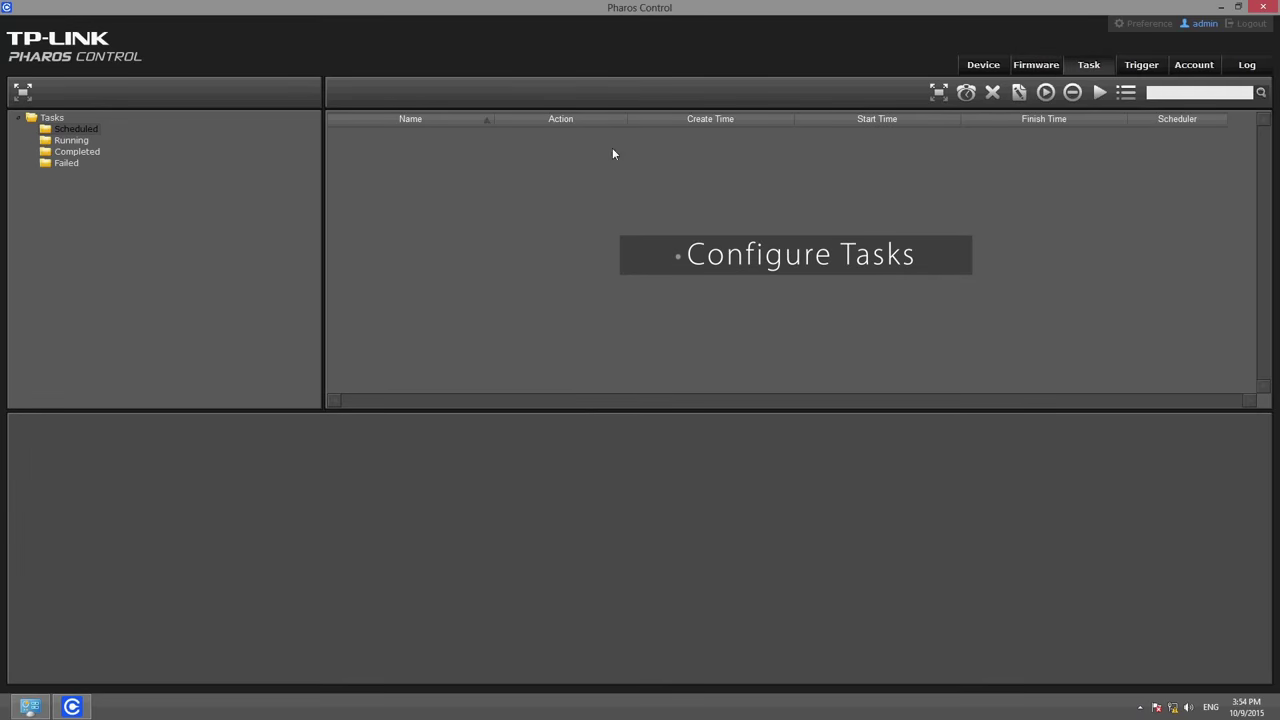
{"action": "left_click", "coordinate": [1136, 70]}
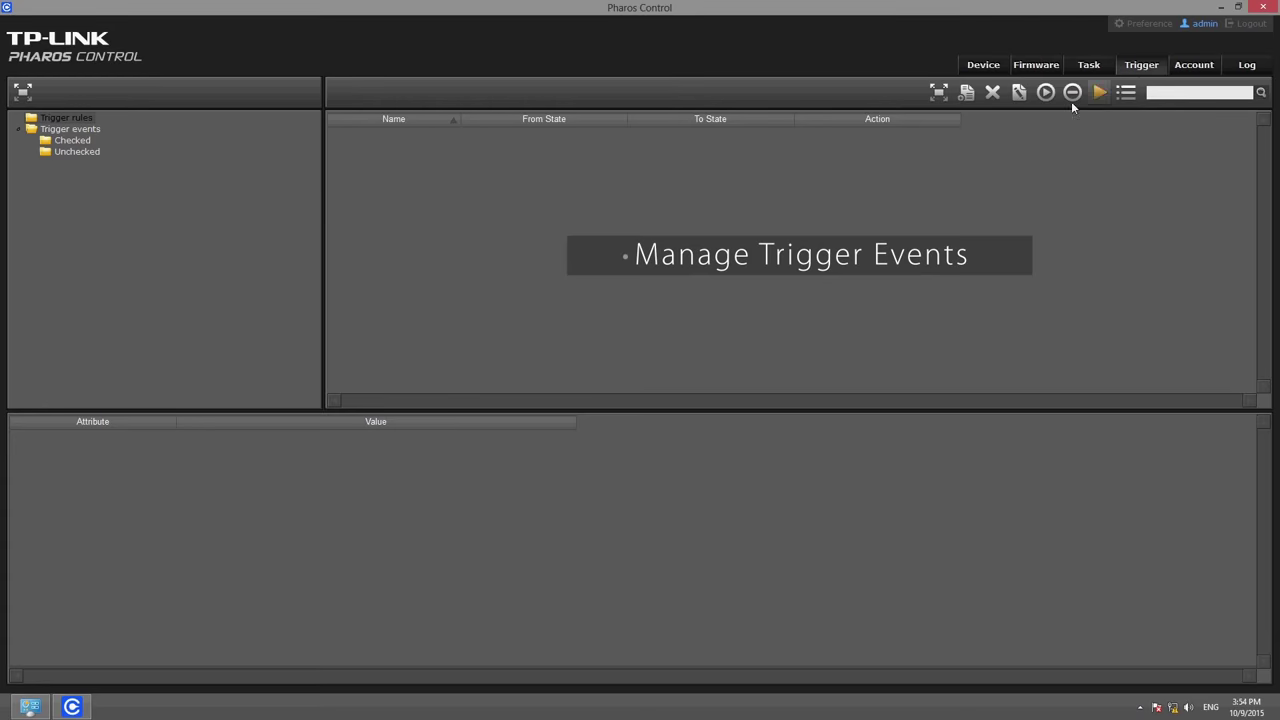
{"action": "left_click", "coordinate": [1193, 66]}
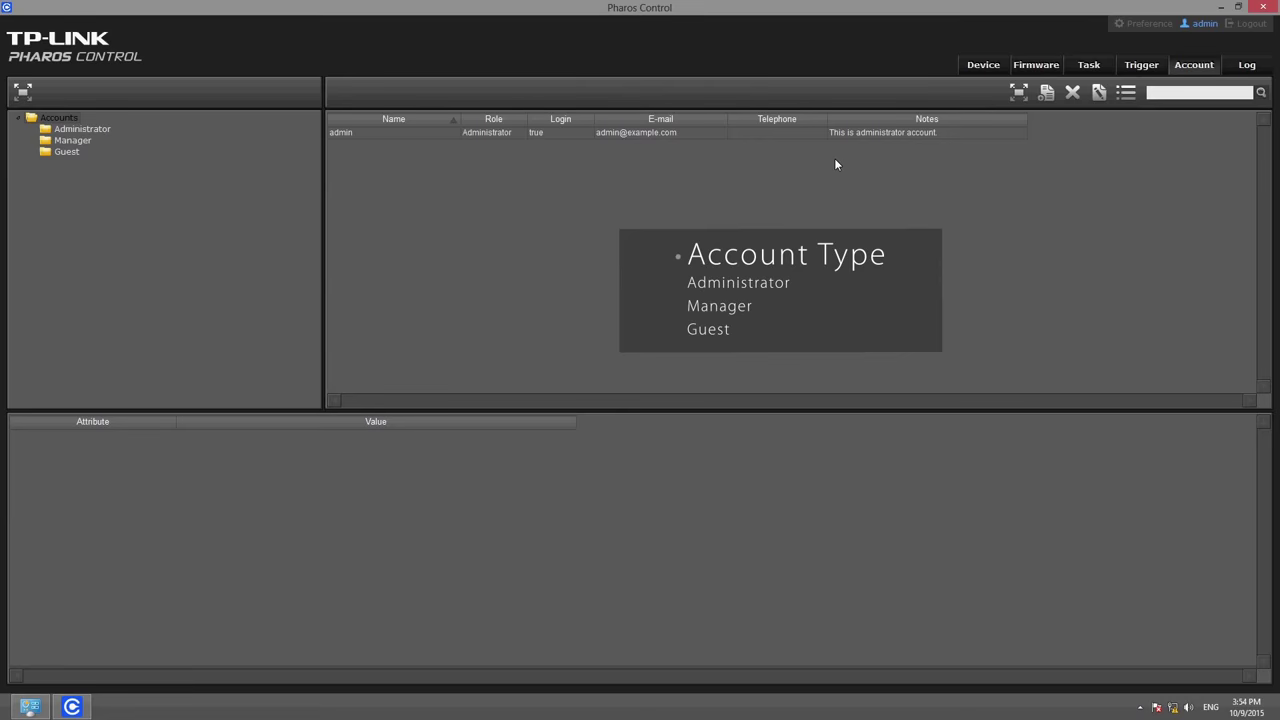
{"action": "left_click", "coordinate": [1248, 67]}
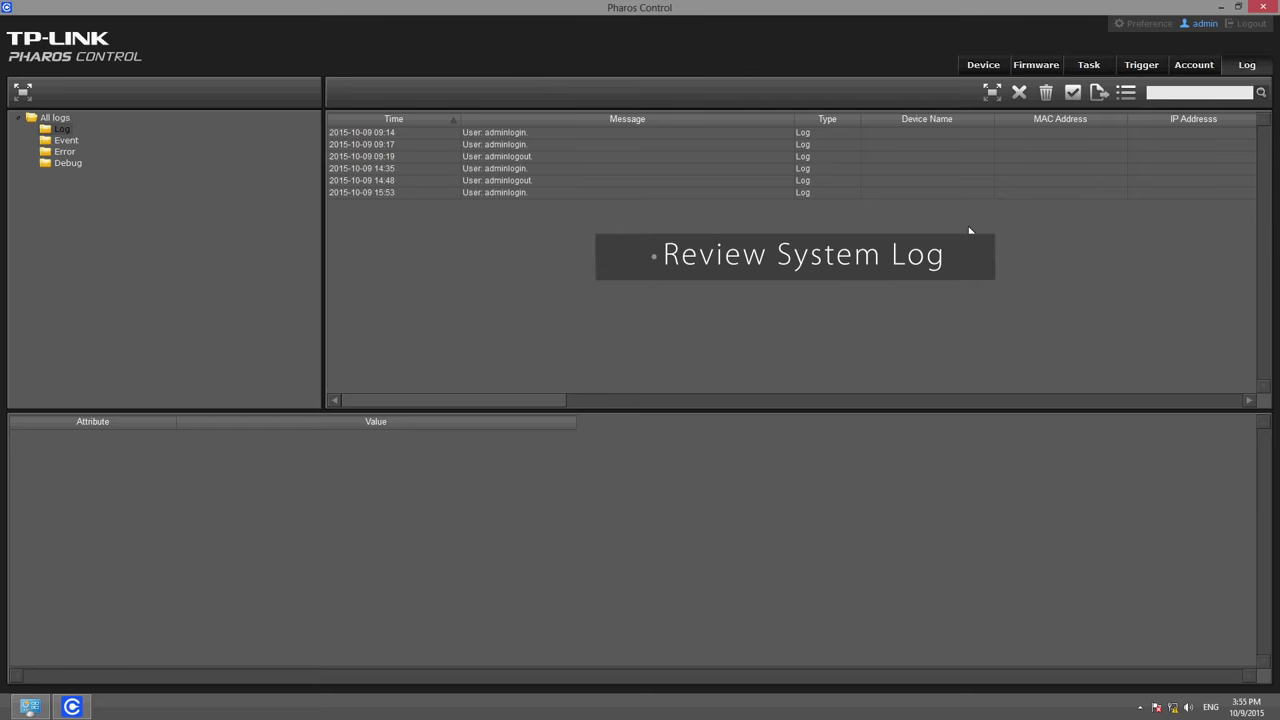